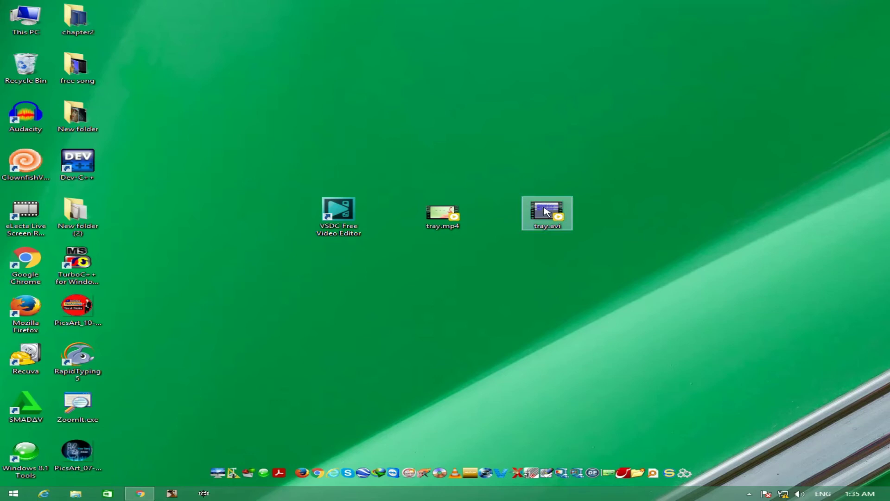
Open tray.avi from the desktop in PotPlayer, check both sides of the picture for unfilled borders, and close the player
{"action": "left_click", "coordinate": [543, 219]}
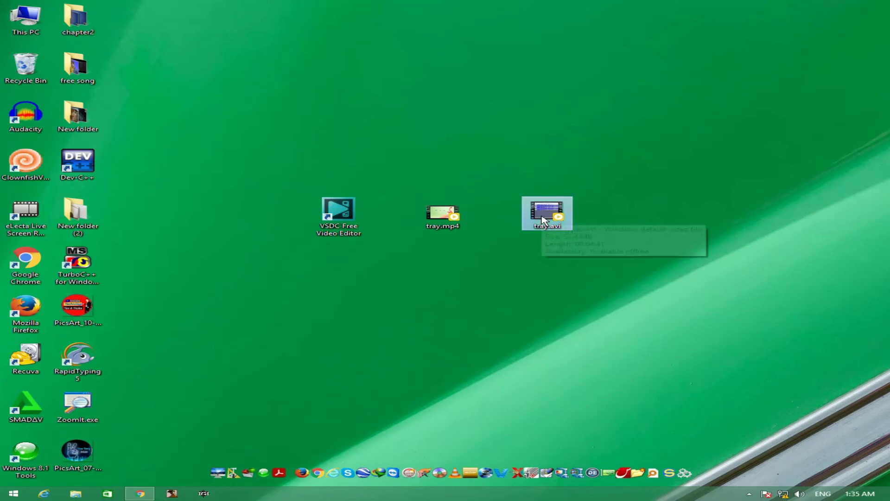
{"action": "double_click", "coordinate": [543, 220]}
{"action": "left_click", "coordinate": [545, 221]}
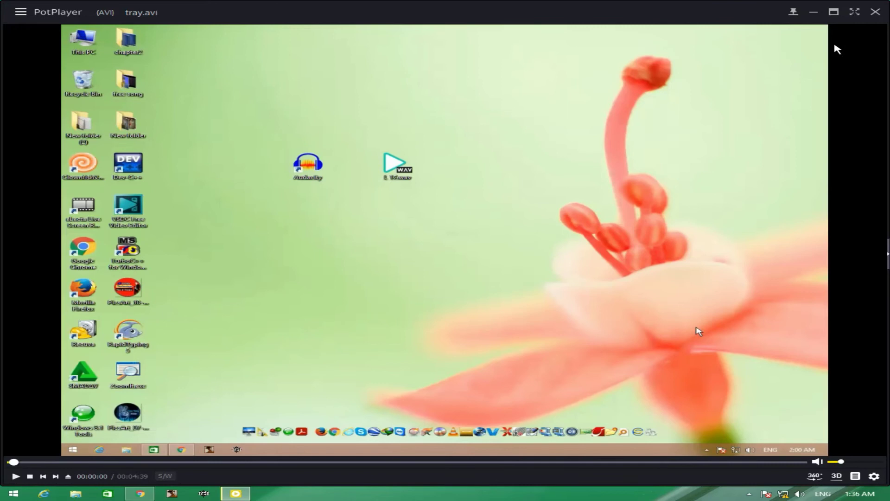
{"action": "left_click_drag", "start_coordinate": [839, 33], "coordinate": [877, 438]}
{"action": "left_click_drag", "start_coordinate": [7, 41], "coordinate": [47, 434]}
{"action": "left_click", "coordinate": [874, 13]}
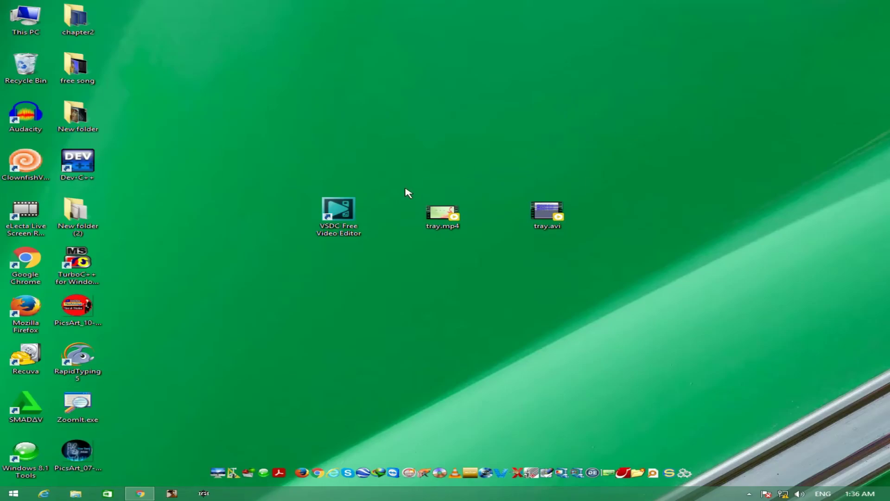
Open tray.mp4 from the desktop to check how its picture fills the player's width, and close the player
{"action": "left_click_drag", "start_coordinate": [432, 211], "coordinate": [406, 193]}
{"action": "left_click", "coordinate": [440, 227]}
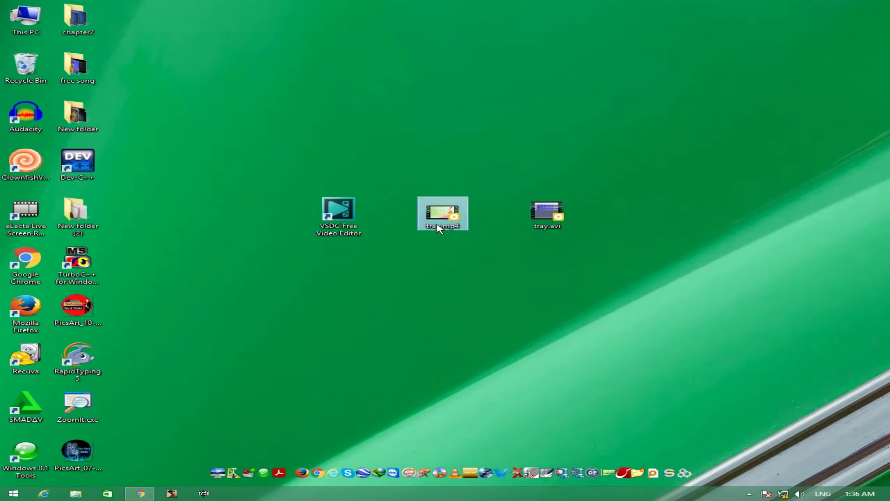
{"action": "double_click", "coordinate": [439, 227]}
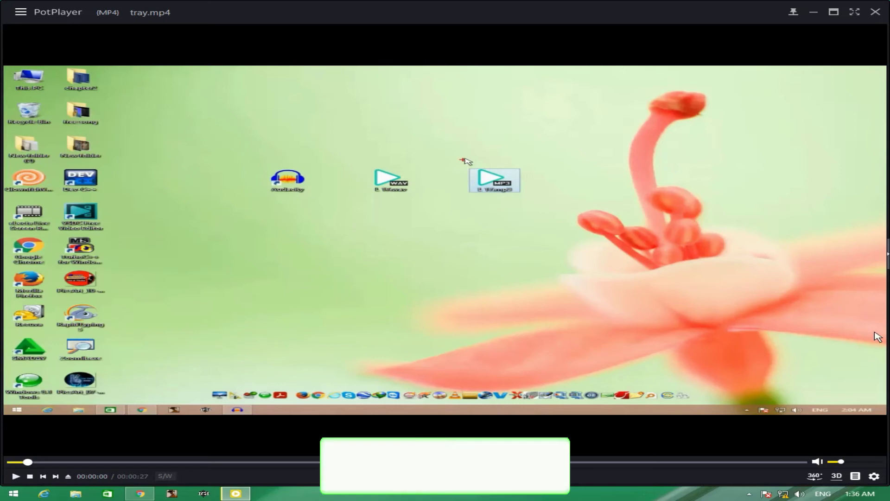
{"action": "left_click", "coordinate": [875, 12]}
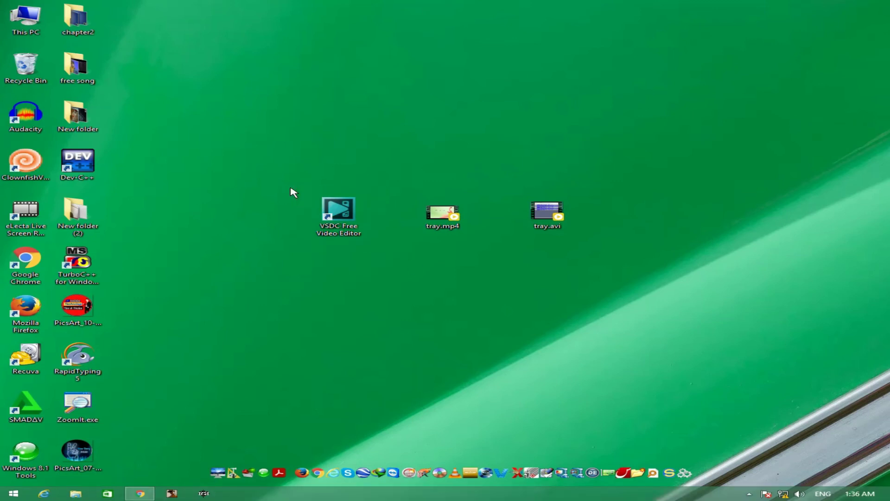
Launch VSDC Free Video Editor, dismiss the Pro offer, and import tray.avi from the Desktop as new project content
{"action": "double_click", "coordinate": [344, 228]}
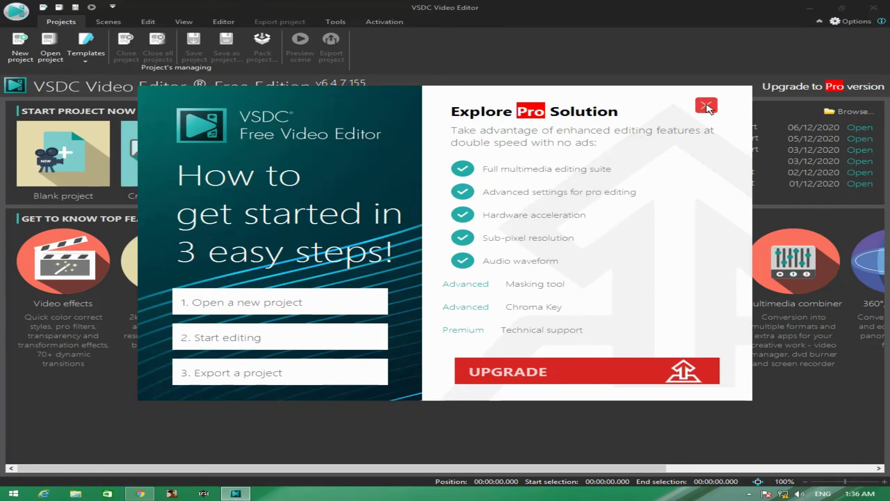
{"action": "left_click", "coordinate": [705, 106]}
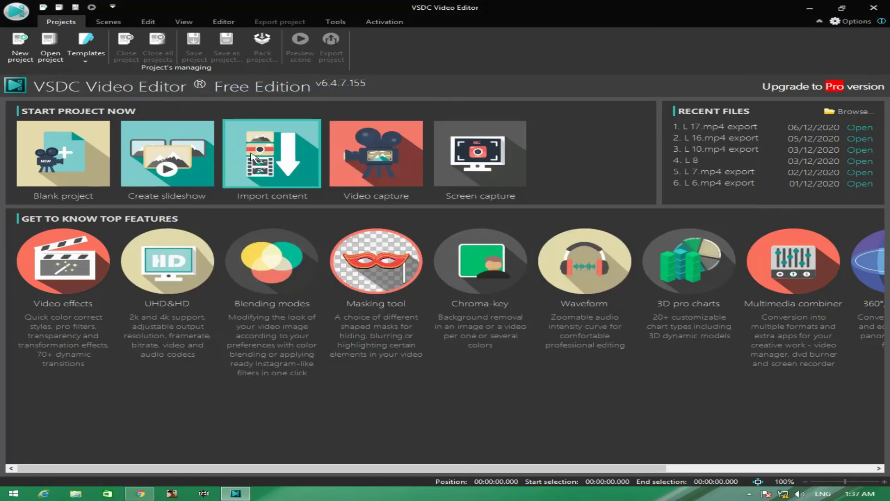
{"action": "left_click", "coordinate": [270, 148]}
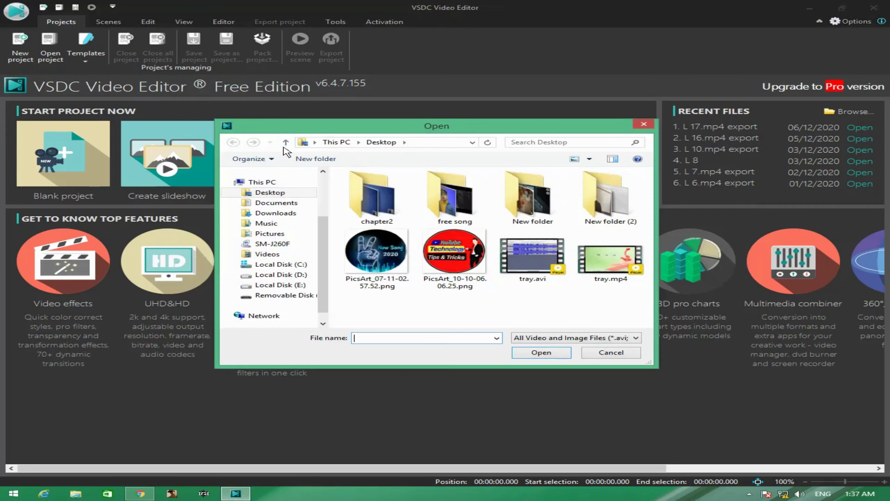
{"action": "left_click", "coordinate": [525, 263]}
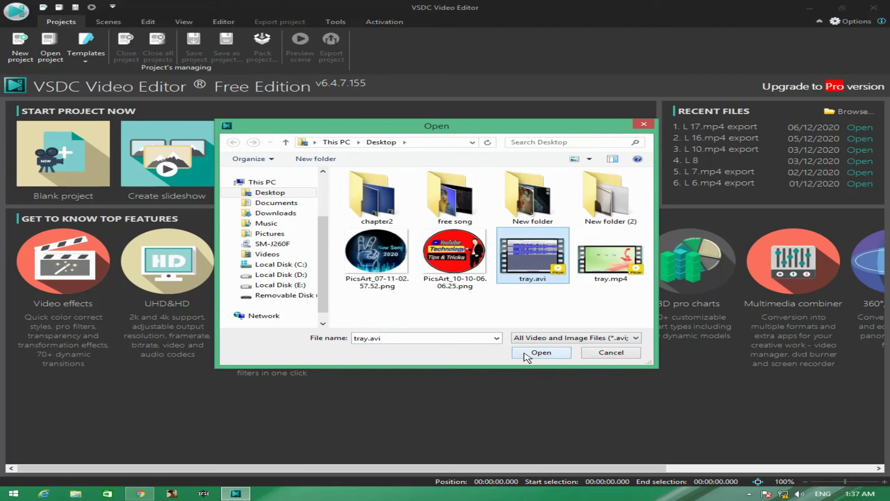
{"action": "left_click", "coordinate": [539, 357]}
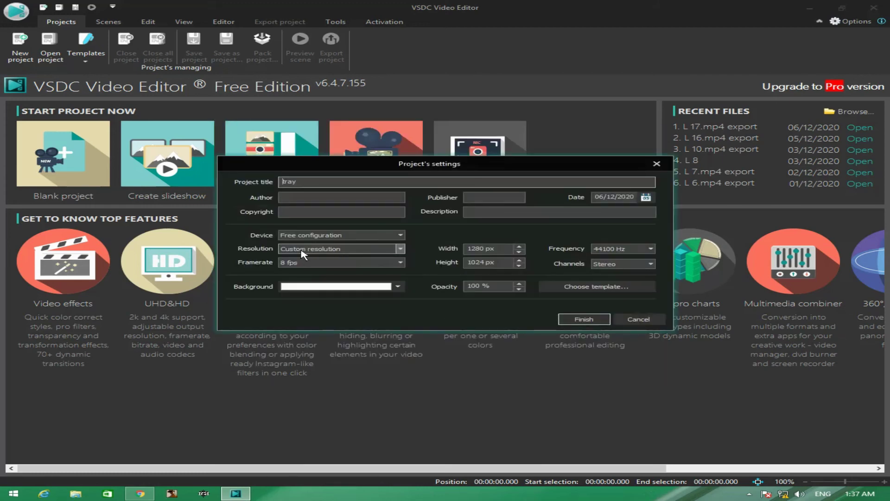
Set the project's resolution to Full HD 1920x1080 pixels (16:9) and finish creating the project
{"action": "left_click", "coordinate": [401, 250]}
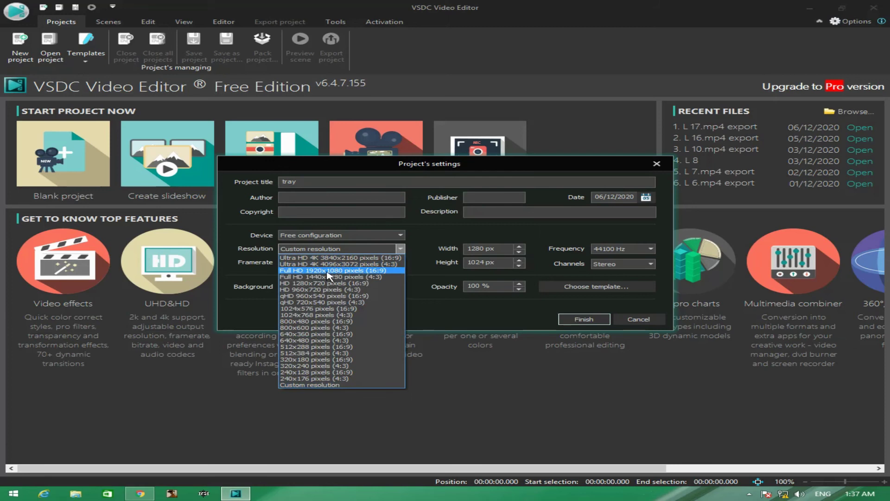
{"action": "left_click", "coordinate": [372, 271]}
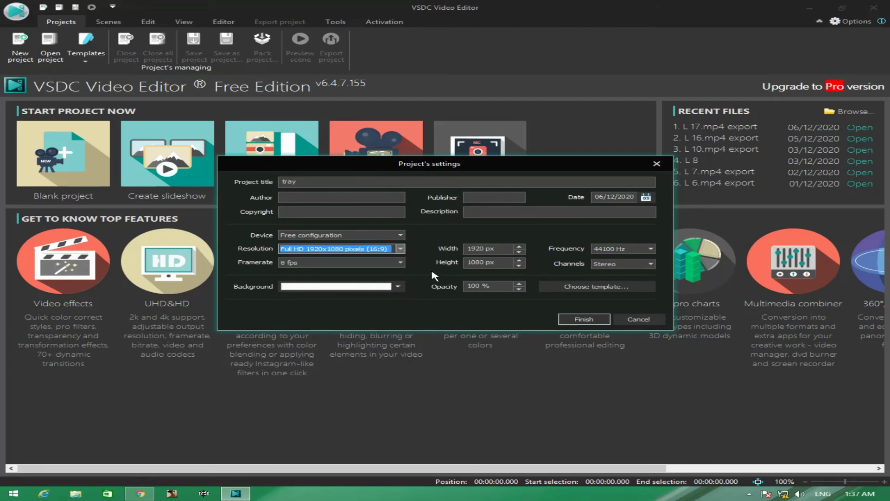
{"action": "left_click", "coordinate": [584, 319]}
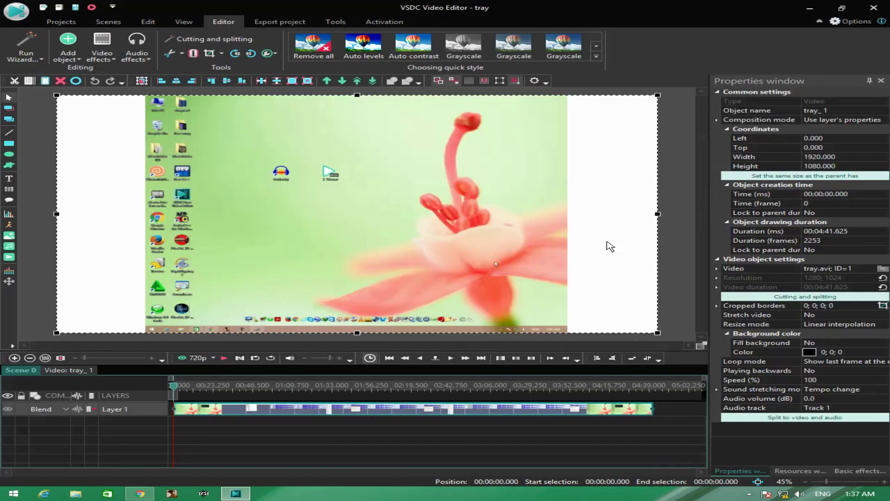
Set the Stretch video property of the tray video object to Yes so it fills the white side borders
{"action": "mouse_move", "coordinate": [579, 105]}
{"action": "left_mouse_down"}
{"action": "mouse_move", "coordinate": [618, 125]}
{"action": "mouse_move", "coordinate": [651, 303]}
{"action": "left_mouse_up"}
{"action": "mouse_move", "coordinate": [714, 314]}
{"action": "left_mouse_down"}
{"action": "mouse_move", "coordinate": [737, 324]}
{"action": "mouse_move", "coordinate": [886, 324]}
{"action": "left_mouse_up"}
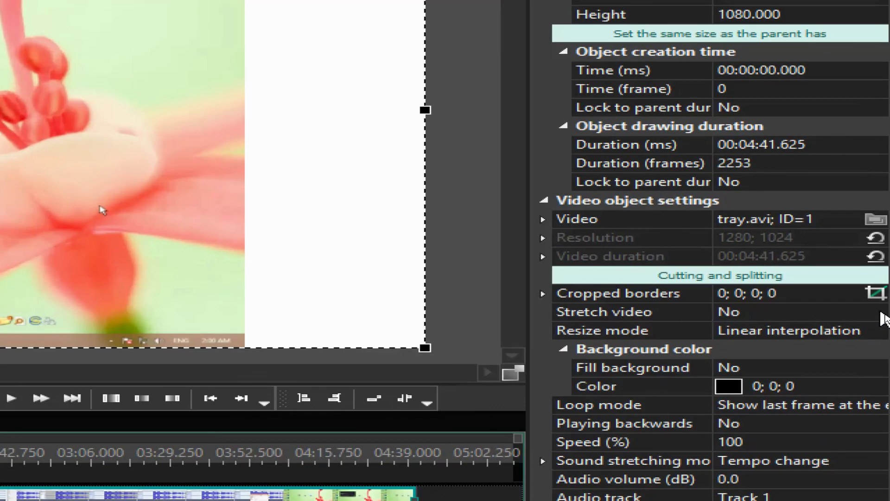
{"action": "left_click", "coordinate": [882, 314]}
{"action": "left_click", "coordinate": [883, 315]}
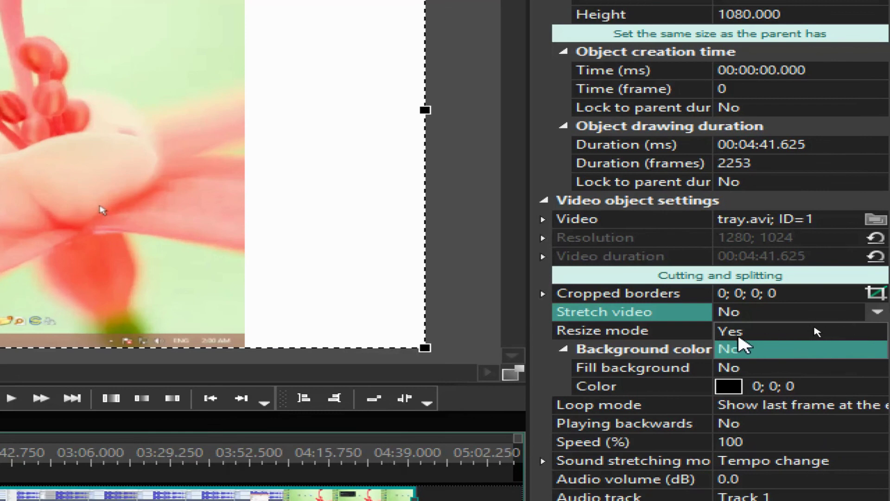
{"action": "left_click", "coordinate": [783, 332]}
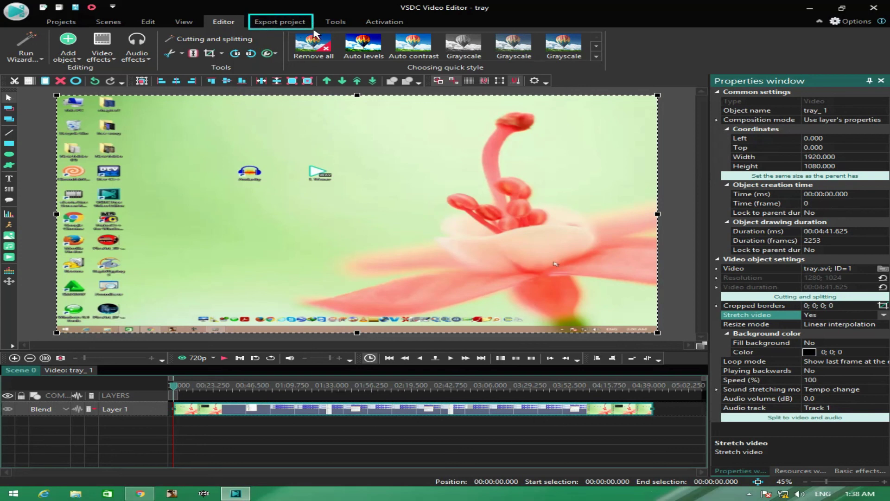
In the export settings, change the output file name to "tray.mp4 export video" and save it to the Desktop
{"action": "left_click", "coordinate": [284, 23]}
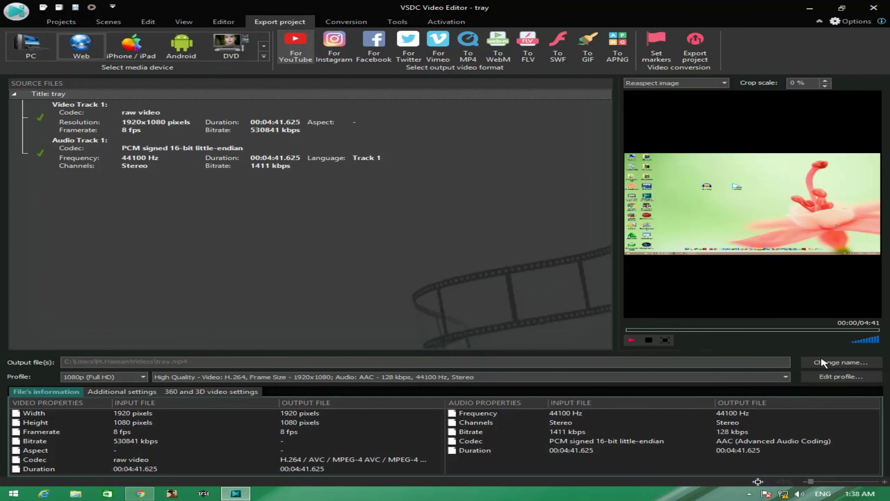
{"action": "left_click", "coordinate": [854, 365]}
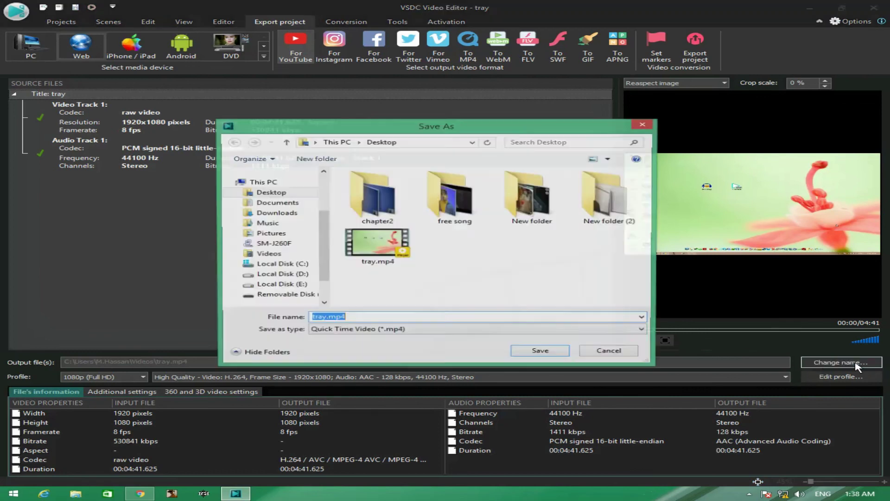
{"action": "left_click", "coordinate": [392, 318]}
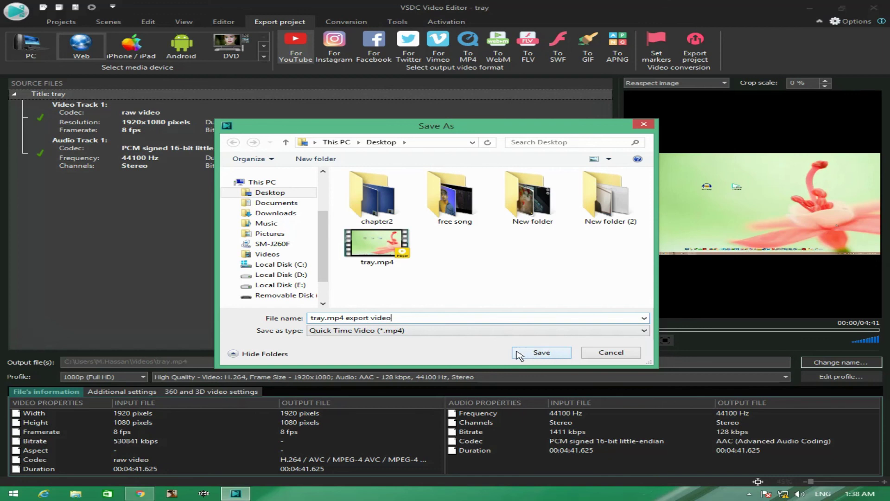
{"action": "left_click", "coordinate": [539, 352]}
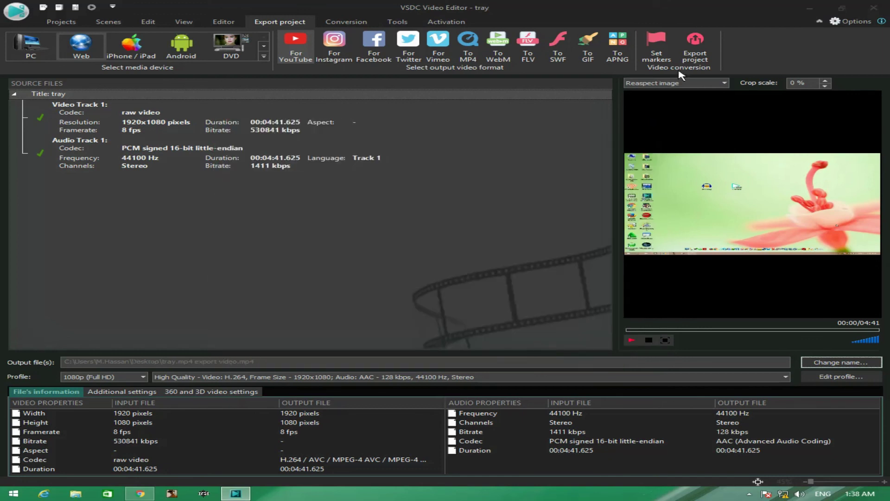
Export the project without premium features and minimize the editor while the conversion runs
{"action": "left_click", "coordinate": [695, 45]}
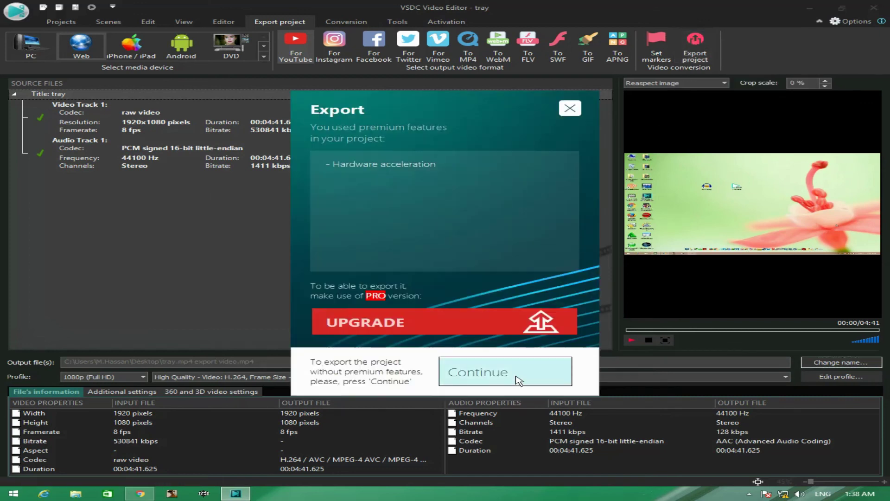
{"action": "left_click", "coordinate": [492, 375]}
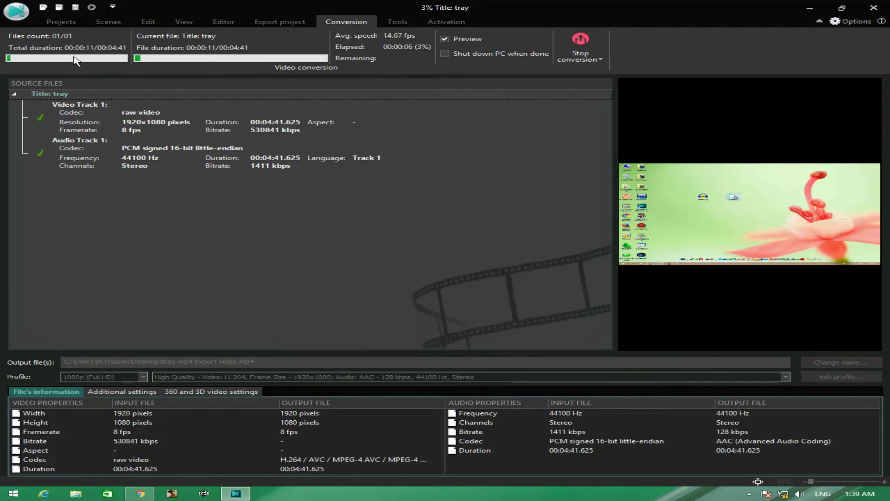
{"action": "left_click", "coordinate": [811, 8]}
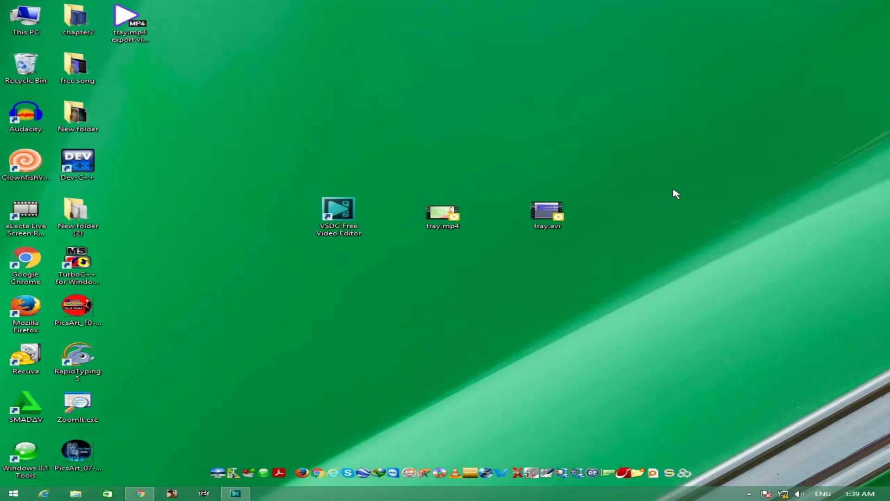
Move the exported "tray.mp4 export video" file beside the VSDC shortcut on the desktop and open it for playback
{"action": "left_click_drag", "start_coordinate": [124, 20], "coordinate": [228, 214]}
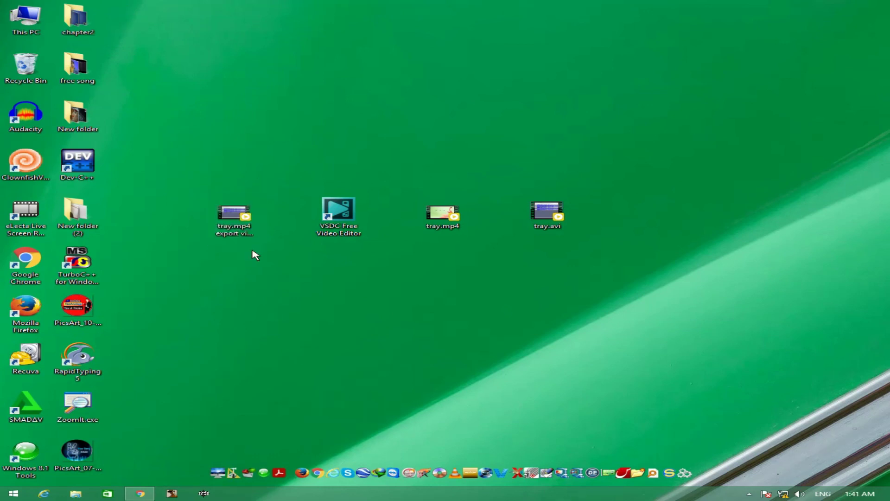
{"action": "left_click_drag", "start_coordinate": [190, 187], "coordinate": [280, 258]}
{"action": "left_click", "coordinate": [221, 224]}
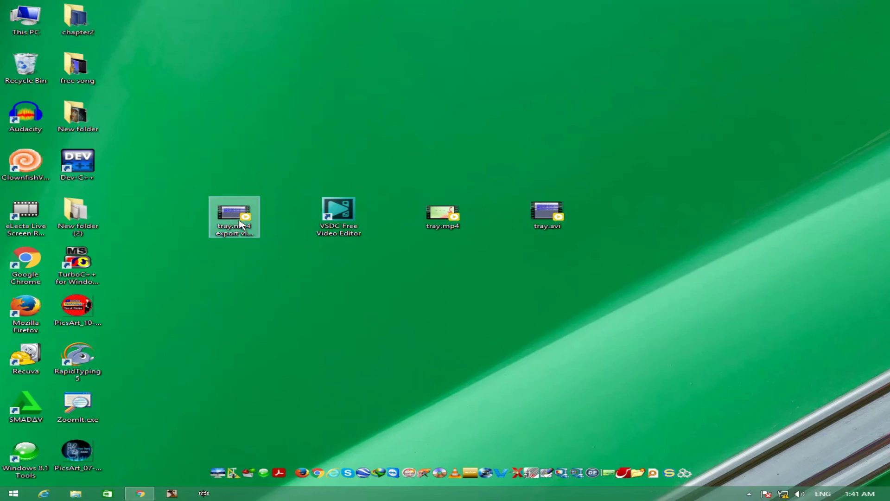
{"action": "left_click", "coordinate": [222, 224]}
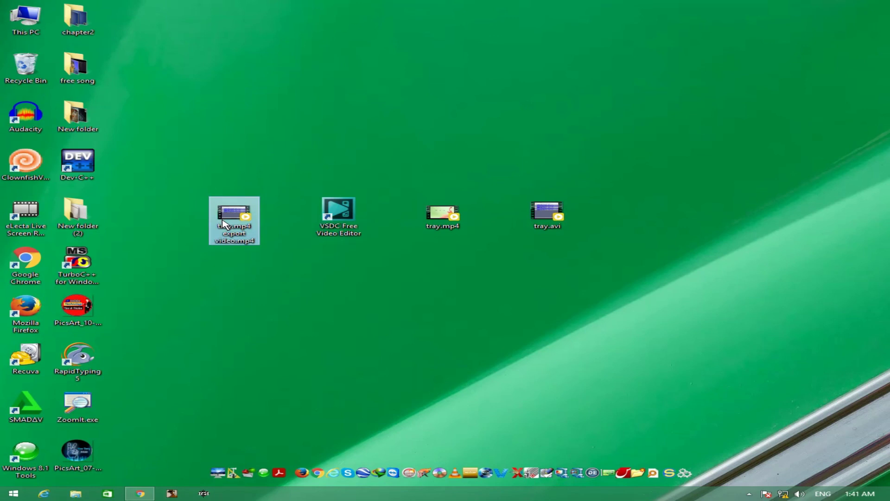
{"action": "double_click", "coordinate": [223, 224]}
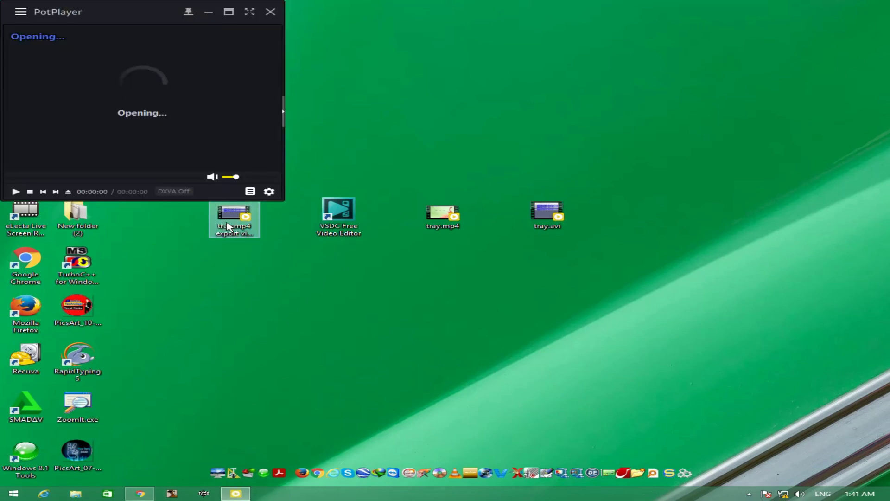